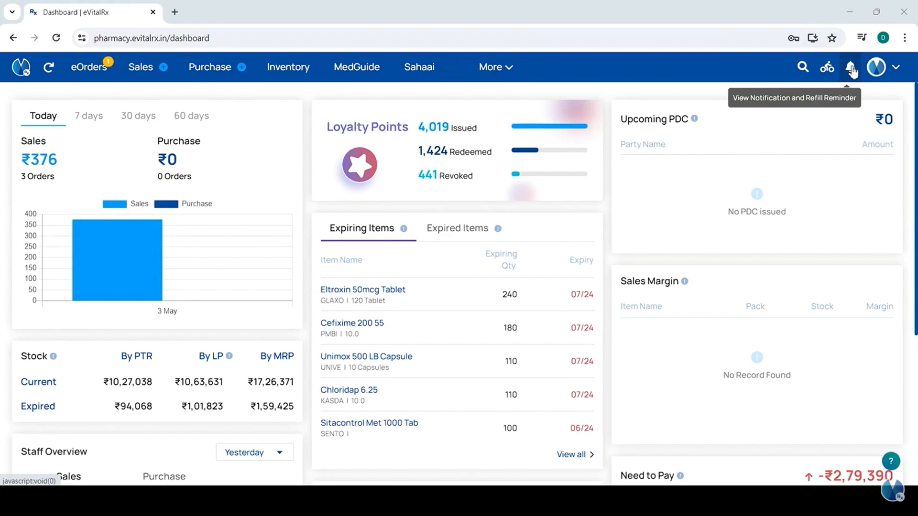
- Filter the eOrders list to Inquiries, leaving the single assigned ₹160 pickup order
{"action": "left_click", "coordinate": [850, 70]}
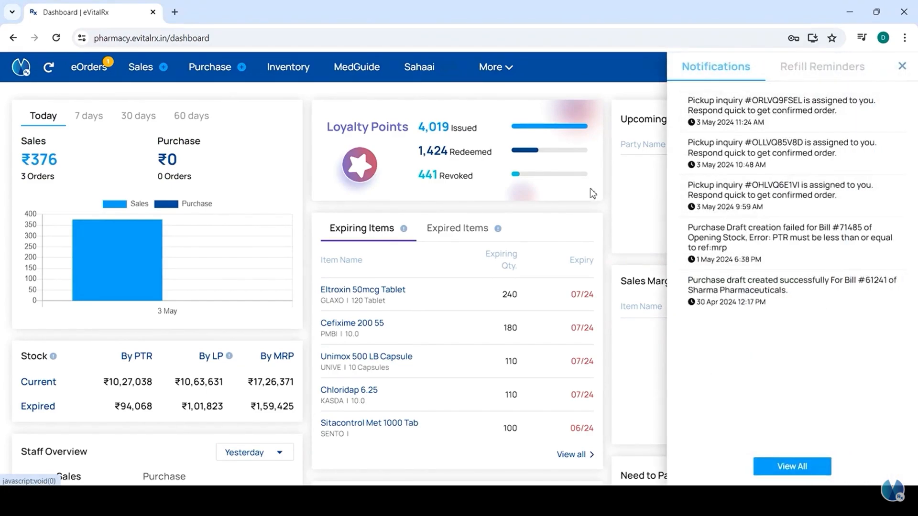
{"action": "left_click", "coordinate": [597, 88]}
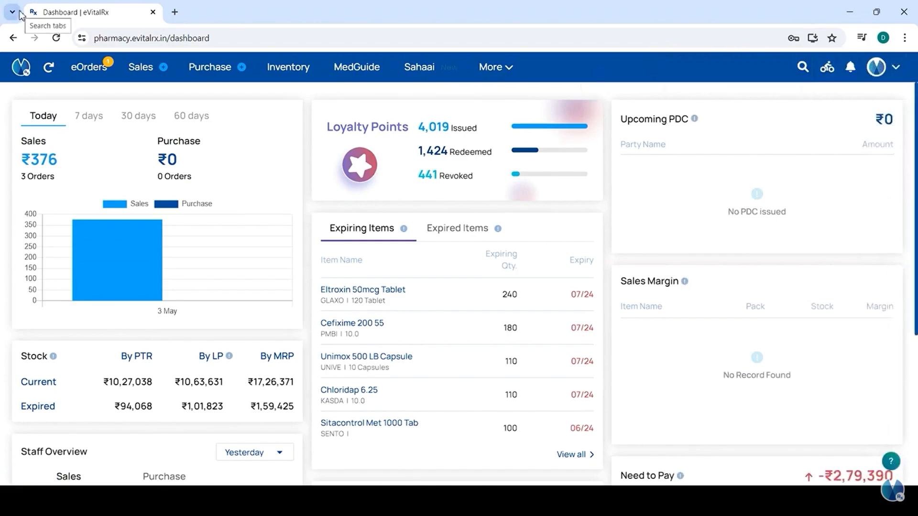
{"action": "left_click", "coordinate": [87, 69]}
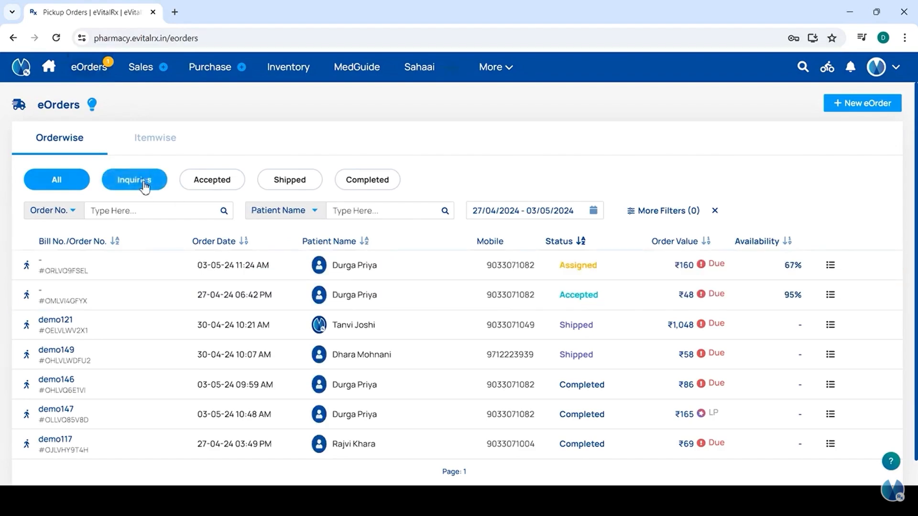
{"action": "left_click", "coordinate": [145, 186]}
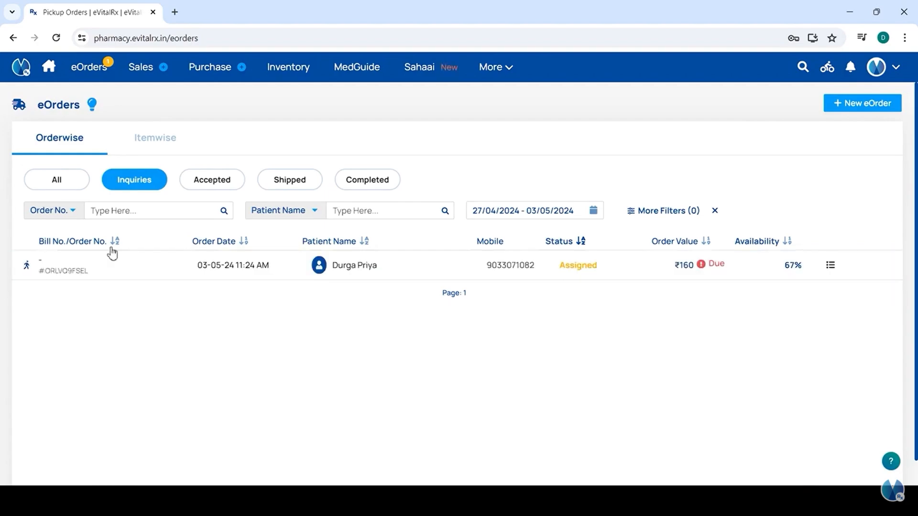
- Accept pickup order #ORLVQ9FSEL and confirm, so it shows Confirmed with three items
{"action": "left_click", "coordinate": [180, 270]}
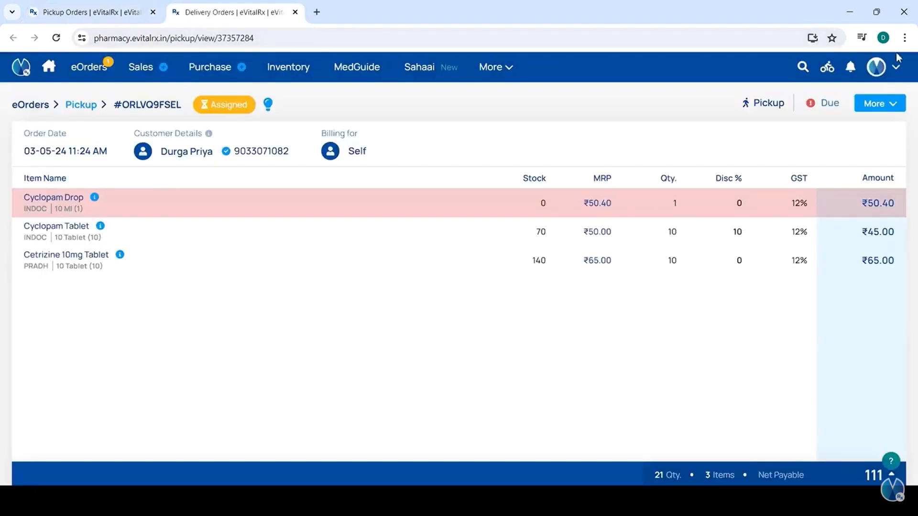
{"action": "left_click", "coordinate": [869, 104]}
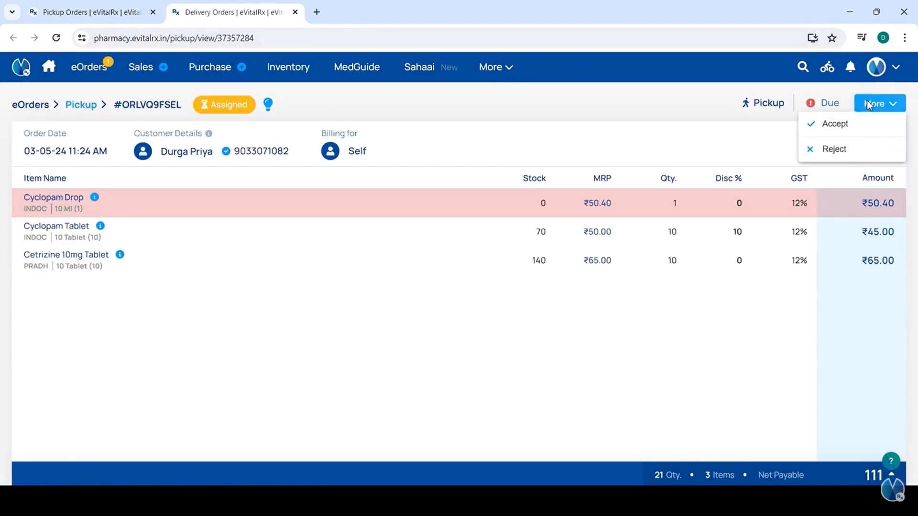
{"action": "left_click", "coordinate": [813, 126]}
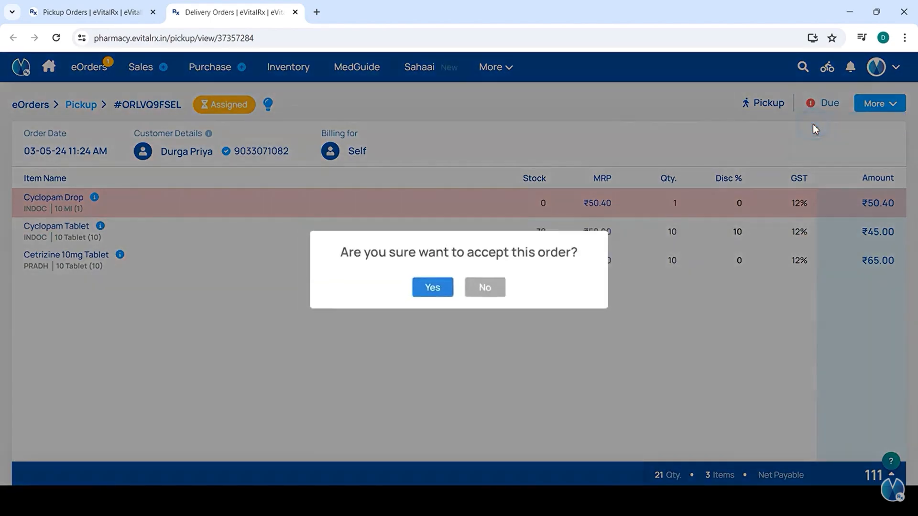
{"action": "left_click", "coordinate": [432, 290]}
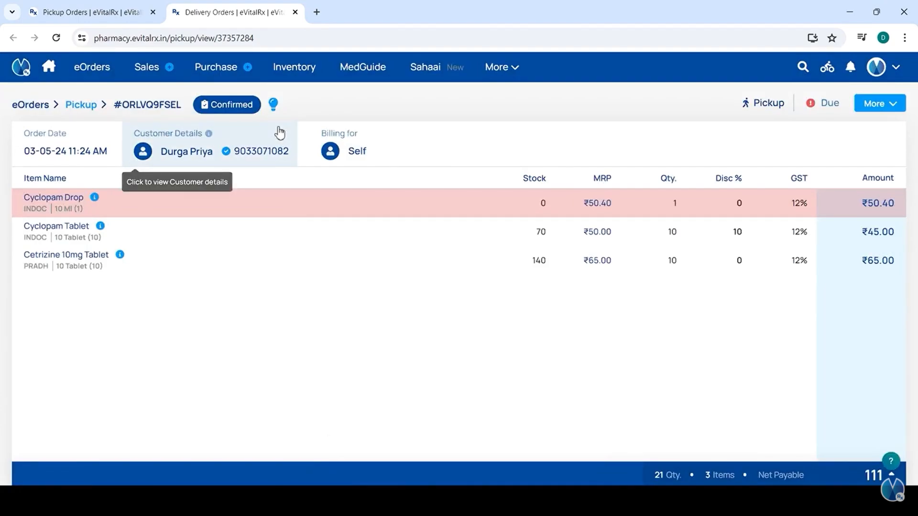
- Convert the confirmed order into a sales bill and save it, leaving ₹116 payable
{"action": "left_click", "coordinate": [875, 104]}
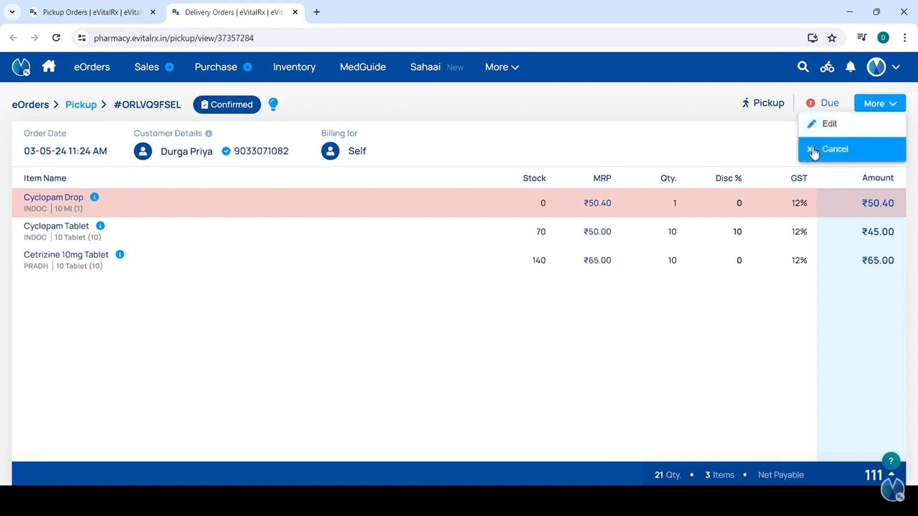
{"action": "left_click", "coordinate": [828, 125]}
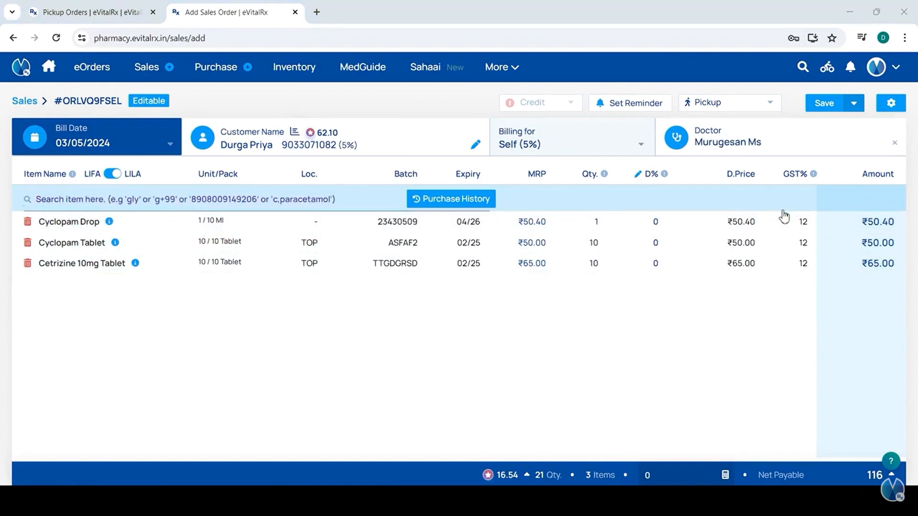
{"action": "left_click", "coordinate": [820, 104]}
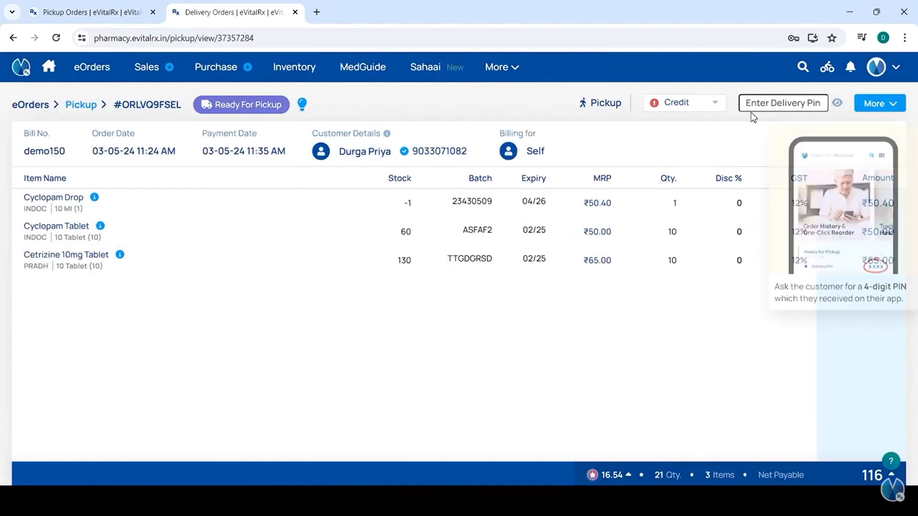
- Enter the customer's 4-digit delivery PIN for the ready pickup order
{"action": "left_click", "coordinate": [874, 104]}
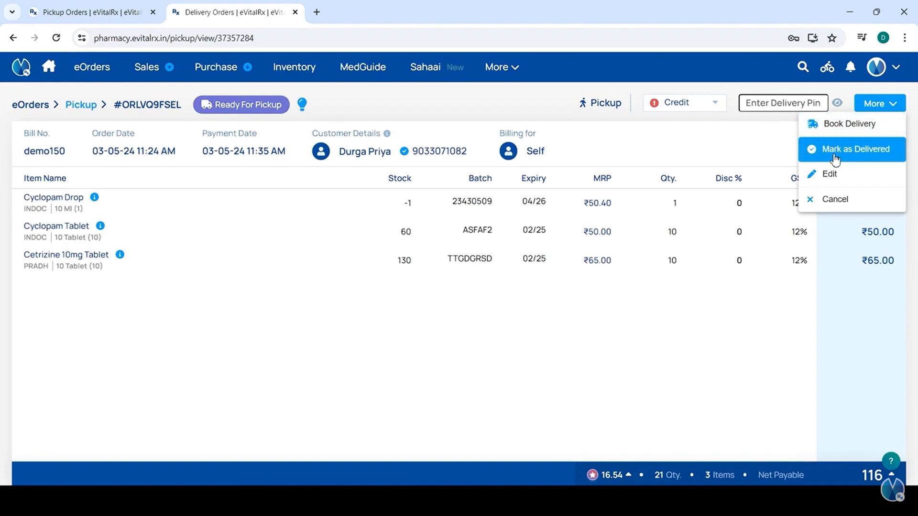
{"action": "left_click", "coordinate": [789, 104]}
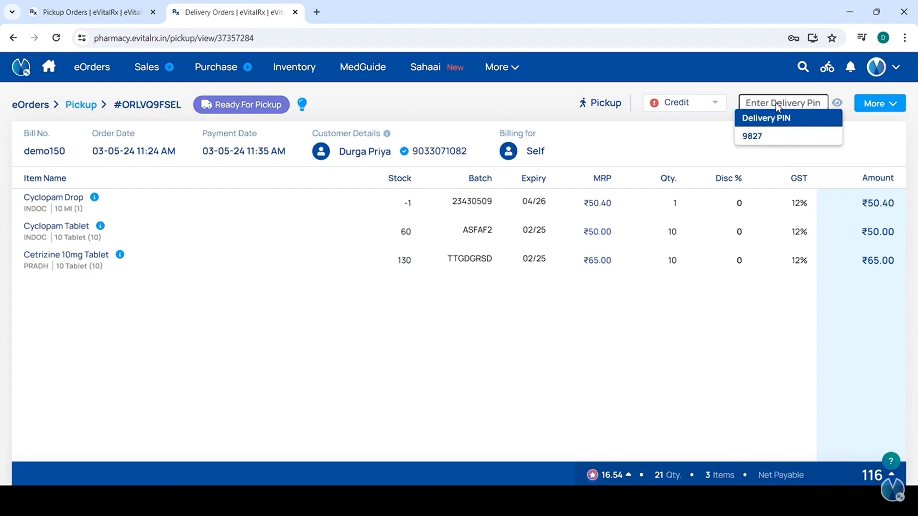
{"action": "left_click", "coordinate": [761, 101]}
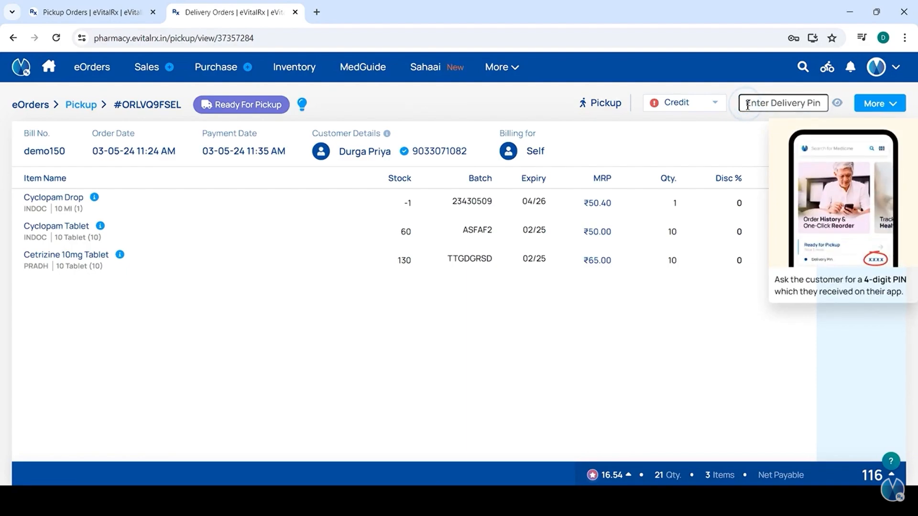
- Mark the pickup order as delivered and confirm it with Yes
{"action": "left_click", "coordinate": [874, 103]}
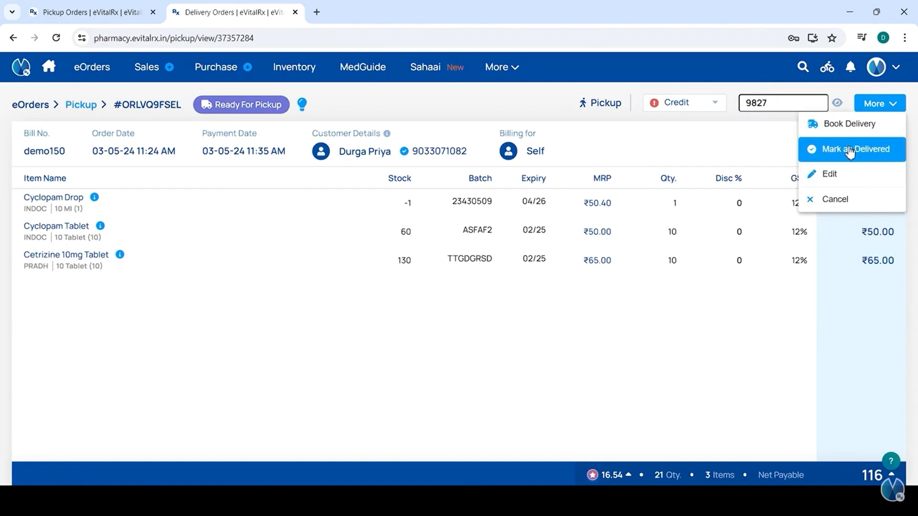
{"action": "left_click", "coordinate": [849, 151]}
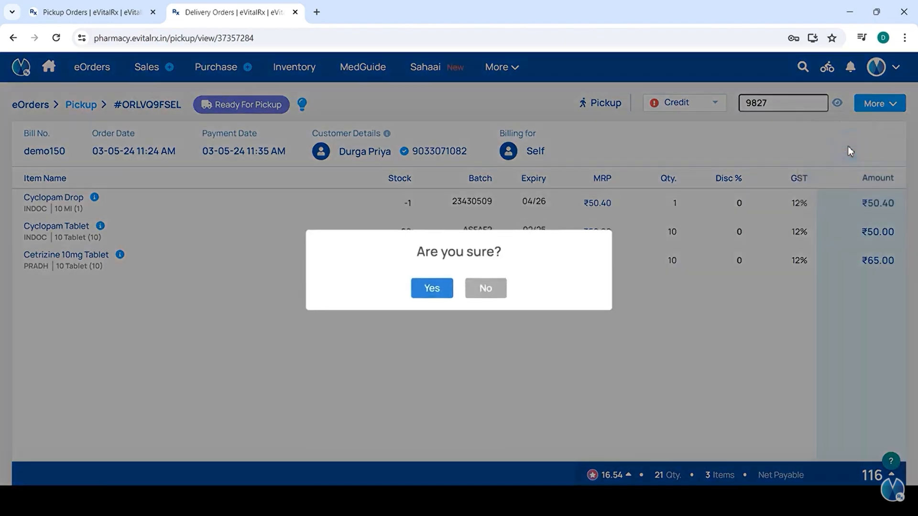
{"action": "left_click", "coordinate": [420, 298]}
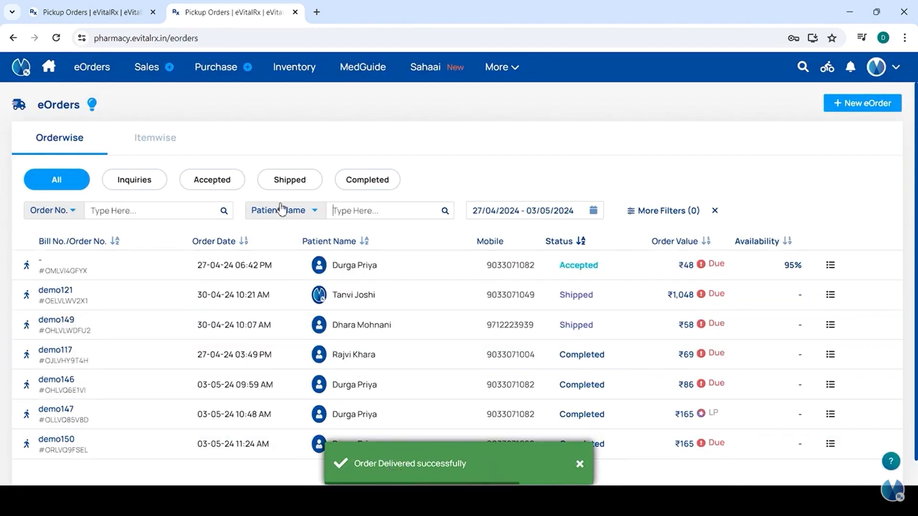
- Filter eOrders to Completed, showing demo150, and check the rider deliveries panel
{"action": "left_click", "coordinate": [355, 185]}
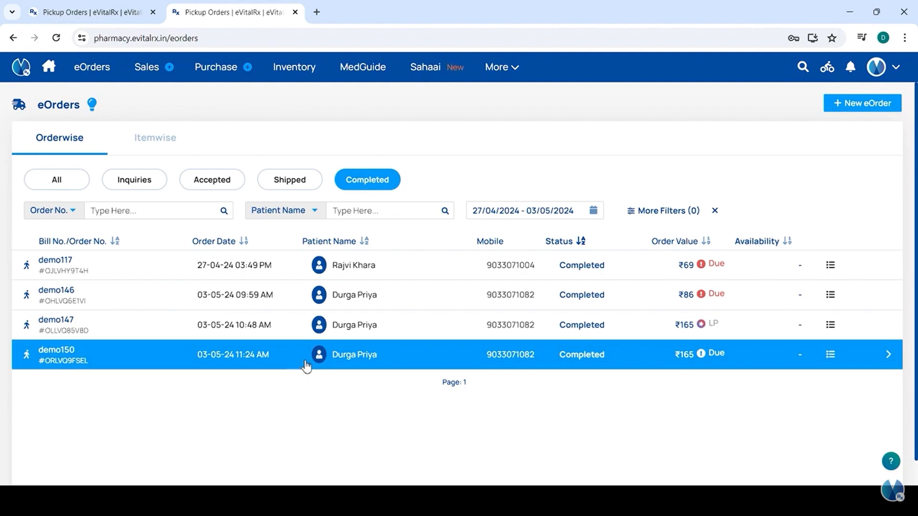
{"action": "left_click", "coordinate": [832, 77]}
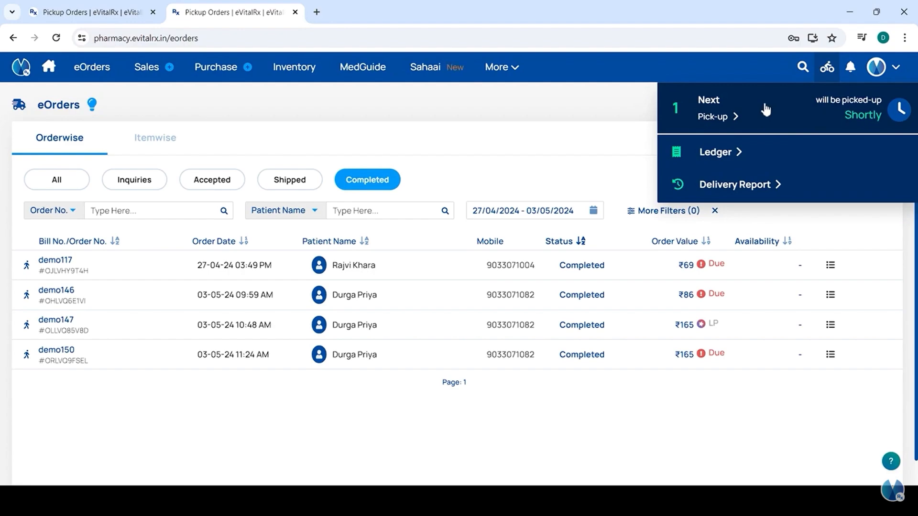
- View the VitalCoins ledger, then open the Sales bills list showing bill demo150
{"action": "left_click", "coordinate": [715, 152]}
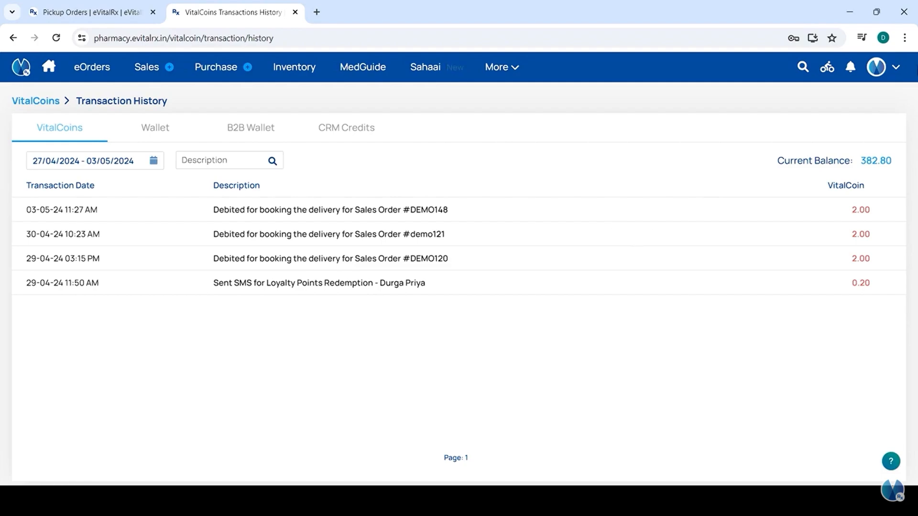
{"action": "left_click", "coordinate": [827, 67]}
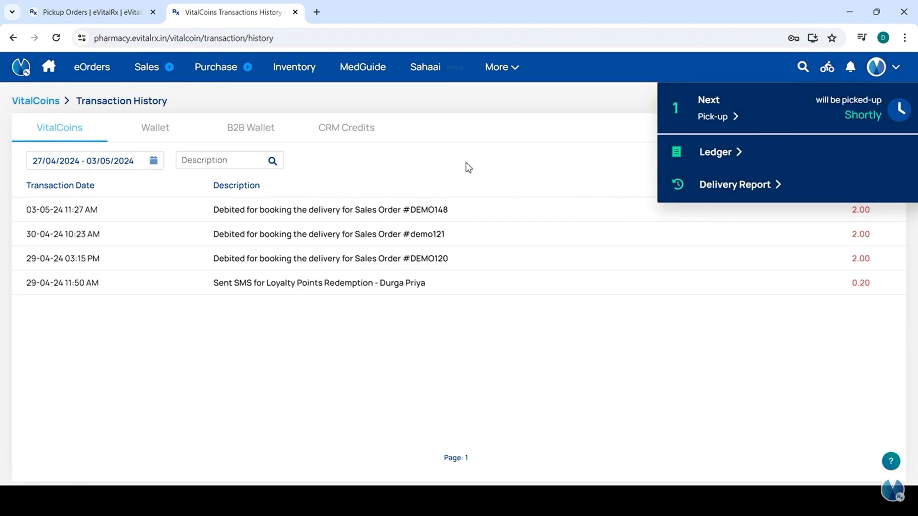
{"action": "mouse_move", "coordinate": [146, 67]}
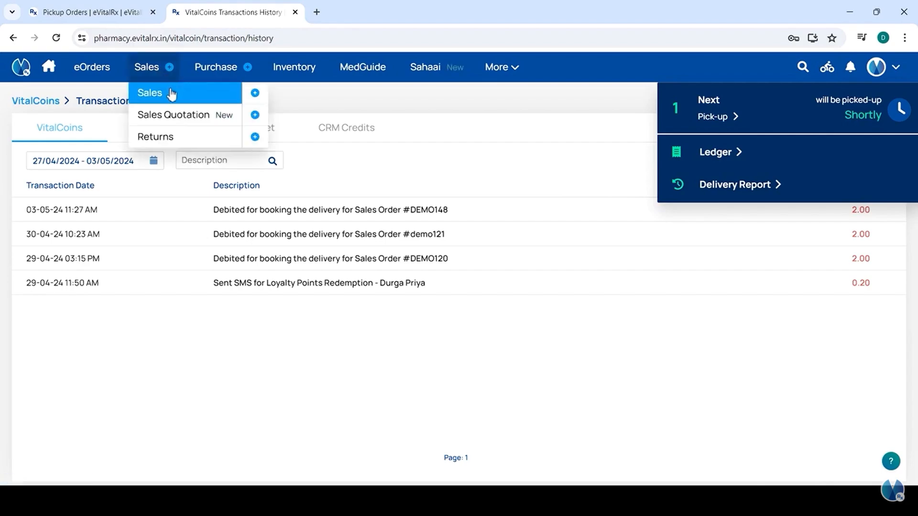
{"action": "left_click", "coordinate": [171, 93]}
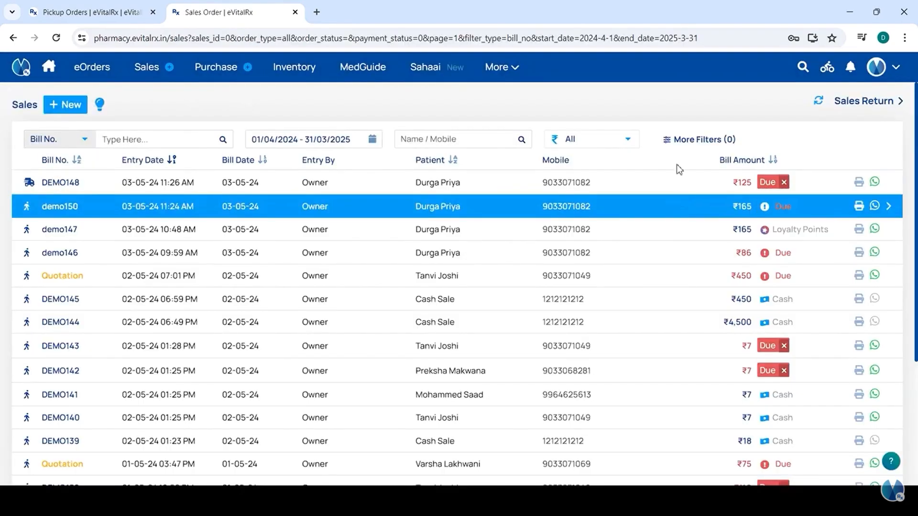
- Filter the sales bills to Online Pickup order mode, keeping Order From as All
{"action": "left_click", "coordinate": [687, 140]}
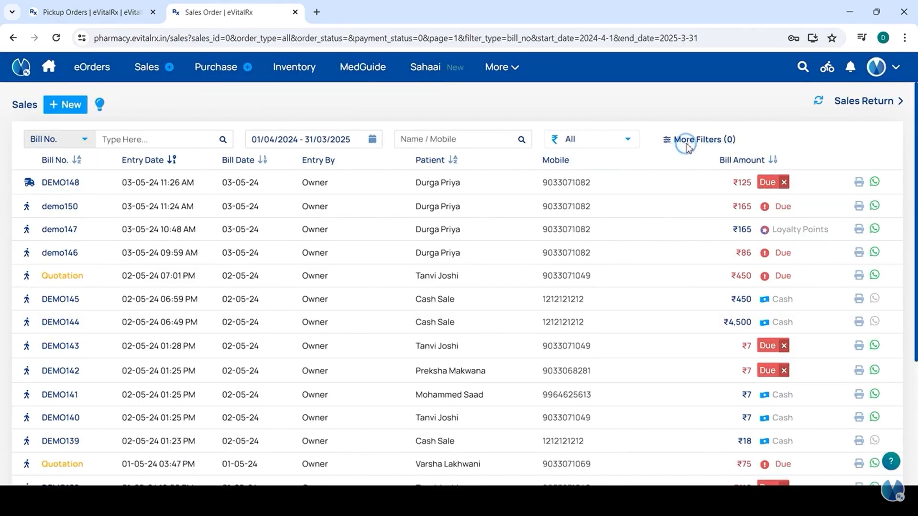
{"action": "left_click", "coordinate": [734, 168]}
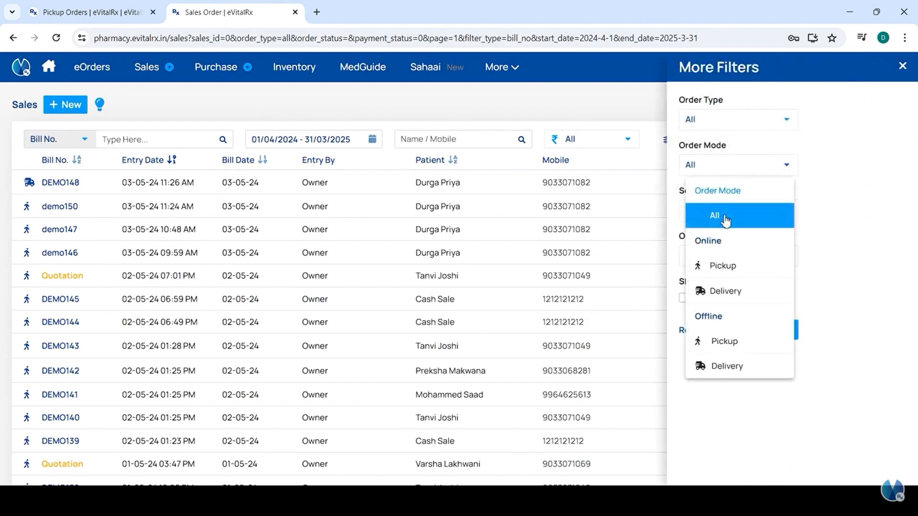
{"action": "left_click", "coordinate": [722, 265]}
{"action": "left_click", "coordinate": [721, 258]}
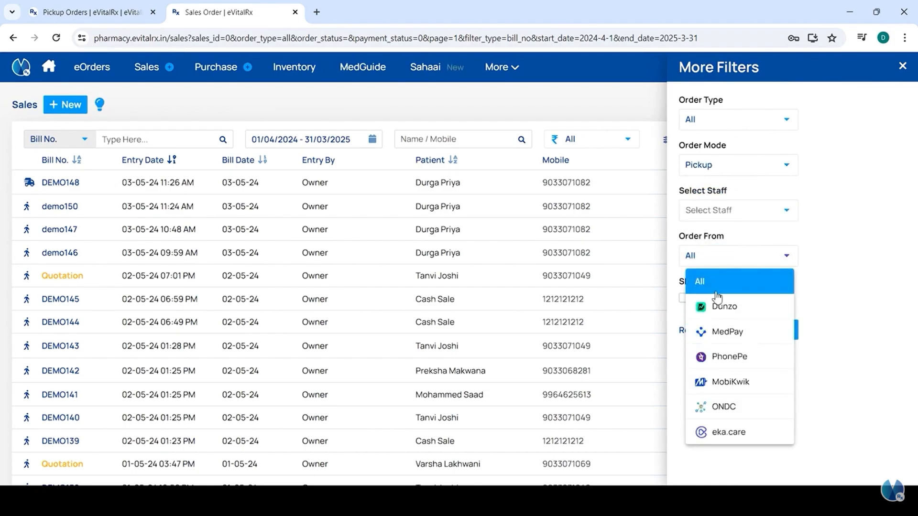
{"action": "left_click", "coordinate": [806, 283]}
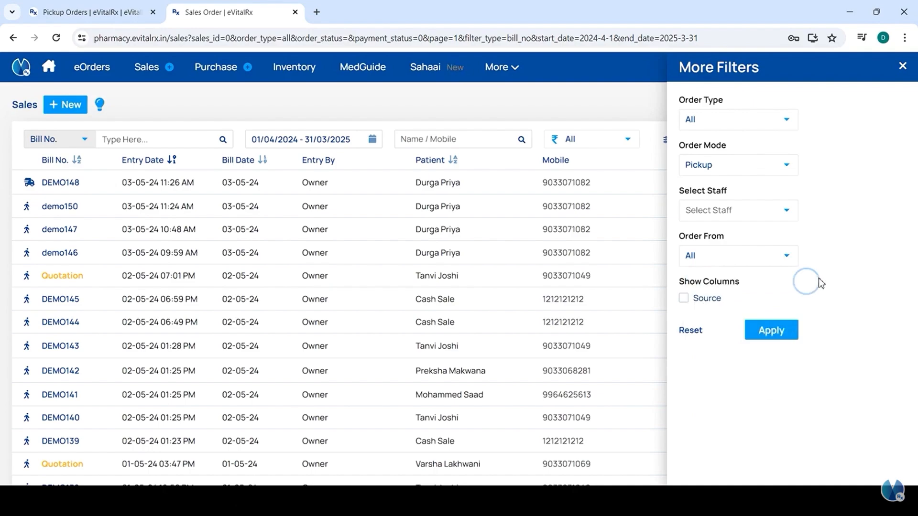
{"action": "left_click", "coordinate": [764, 329]}
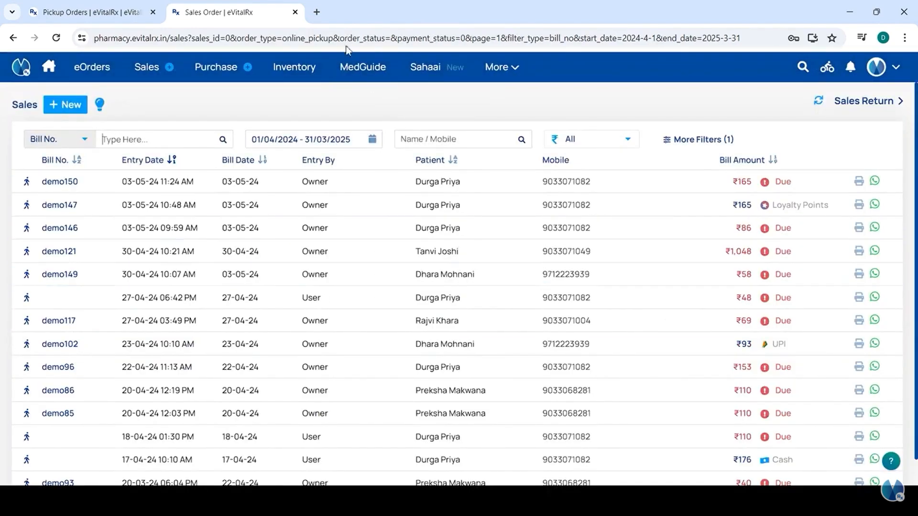
{"action": "scroll", "coordinate": [392, 293], "scroll_direction": "down", "scroll_amount": 2}
{"action": "scroll", "coordinate": [393, 295], "scroll_direction": "up", "scroll_amount": 2}
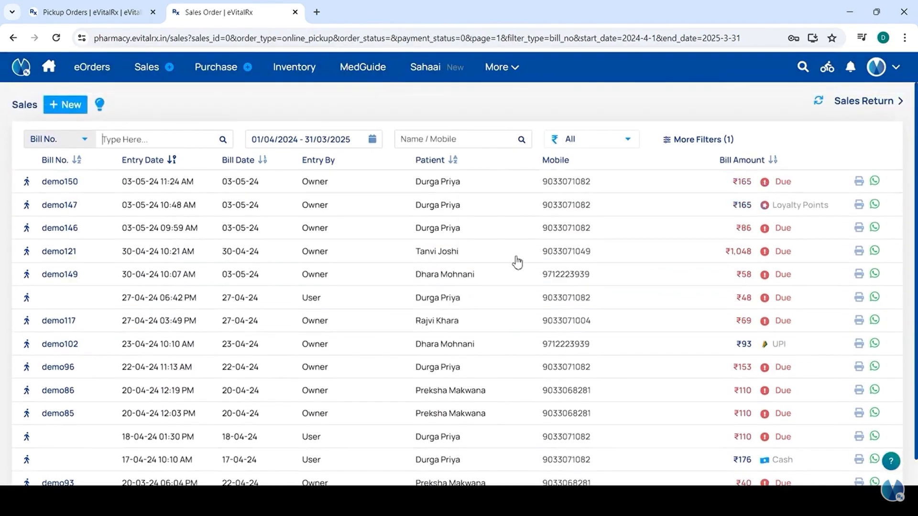